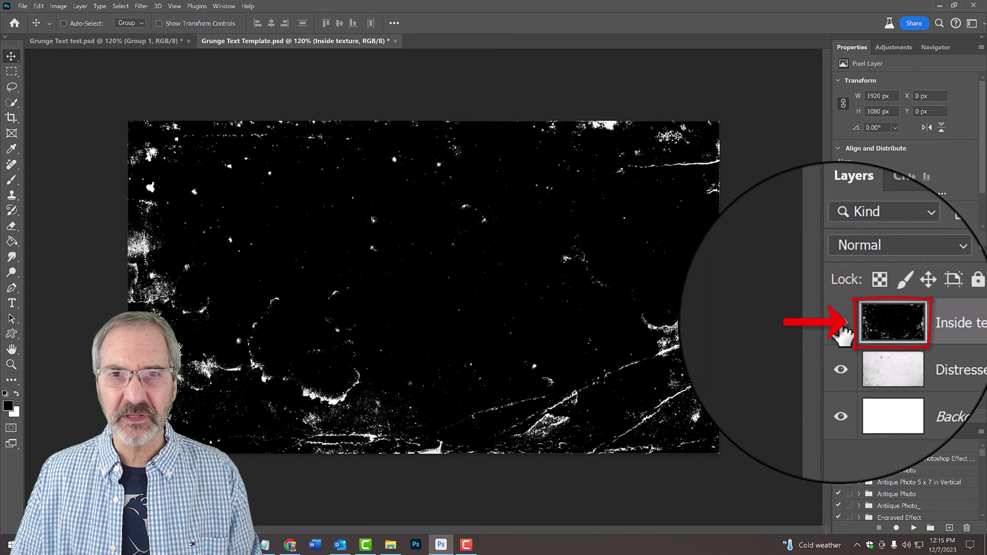
Turn off the Inside texture and Distressed paper base layer eyes, leaving only the Background visible.
click(840, 325)
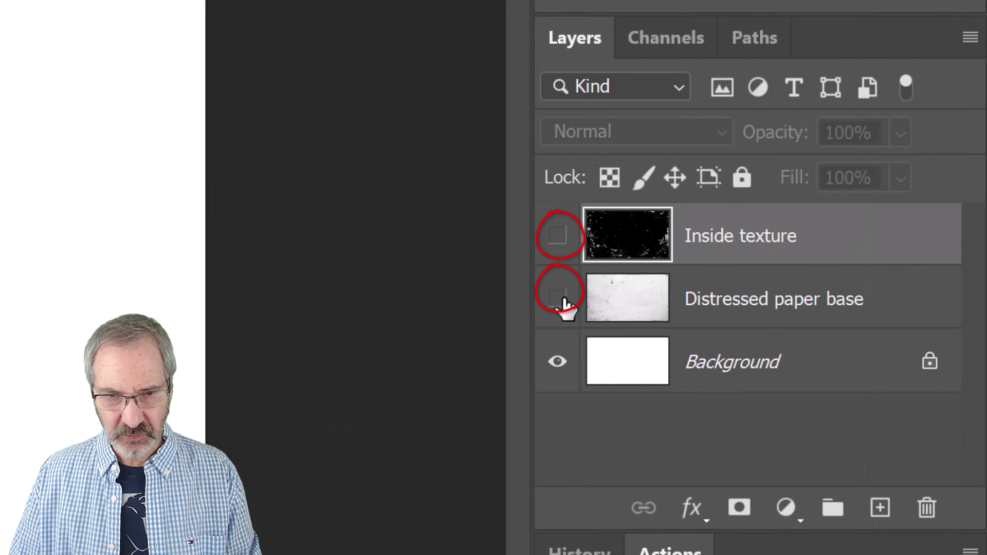
With Background active, set the Horizontal Type Tool to Phenomicon Condensed at 915 pt.
click(628, 368)
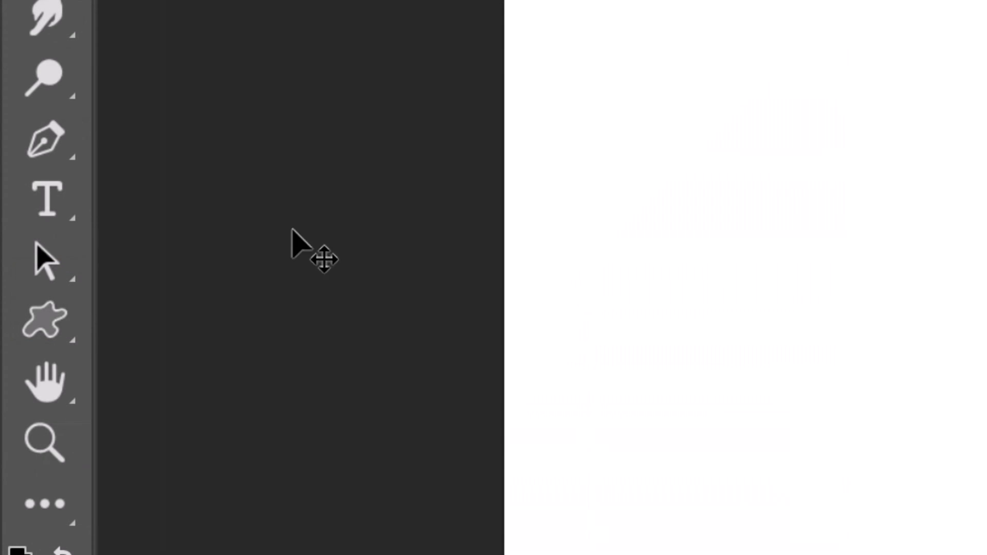
right_click(60, 210)
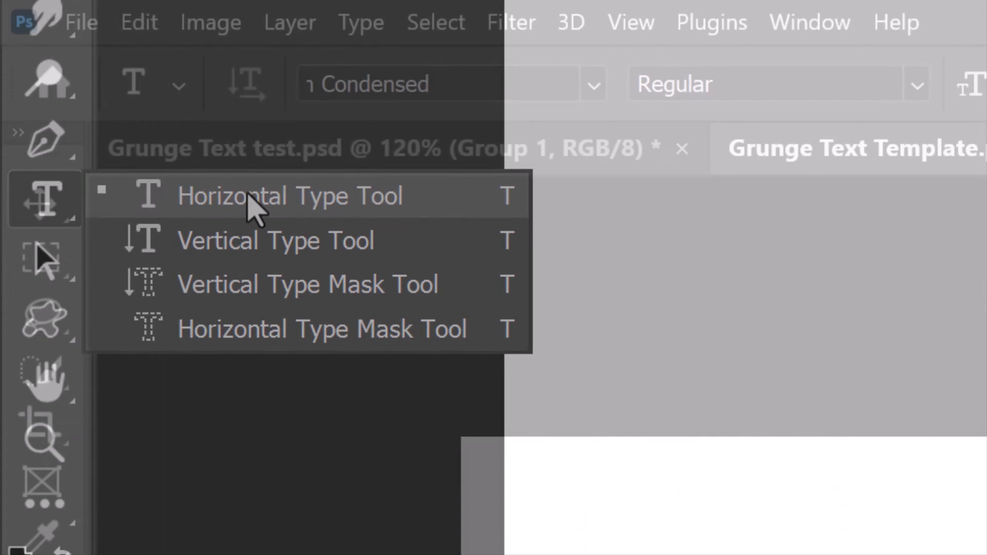
click(255, 202)
click(592, 83)
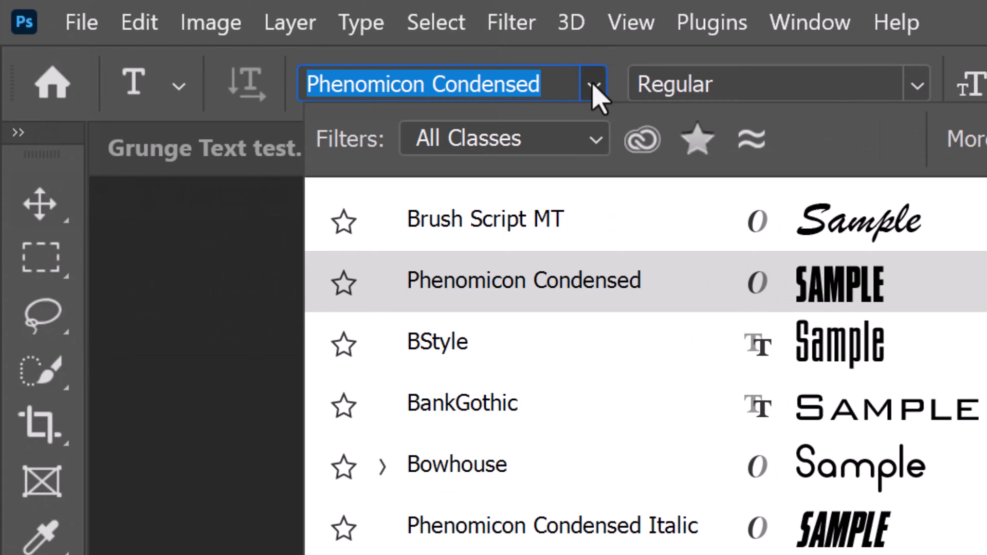
key(Return)
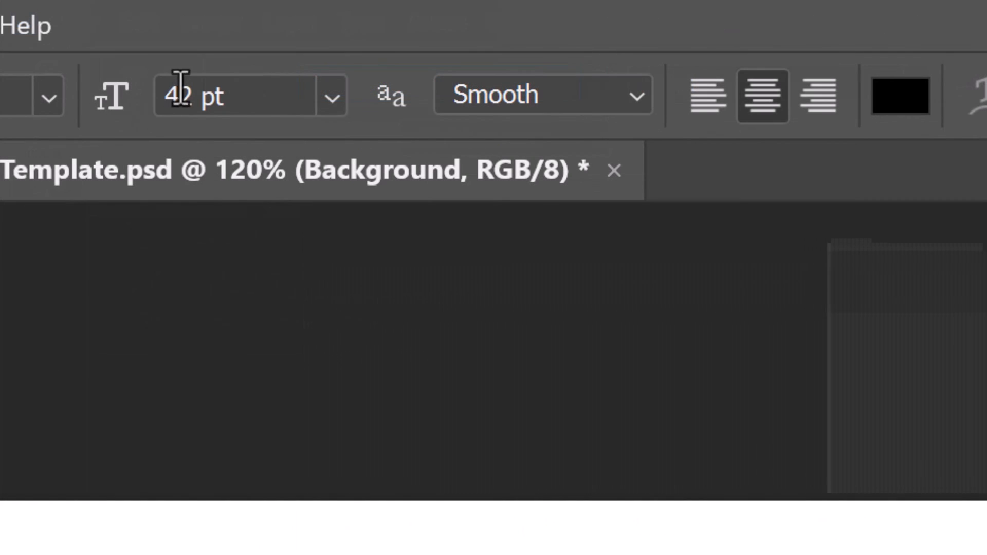
click(180, 88)
text(915)
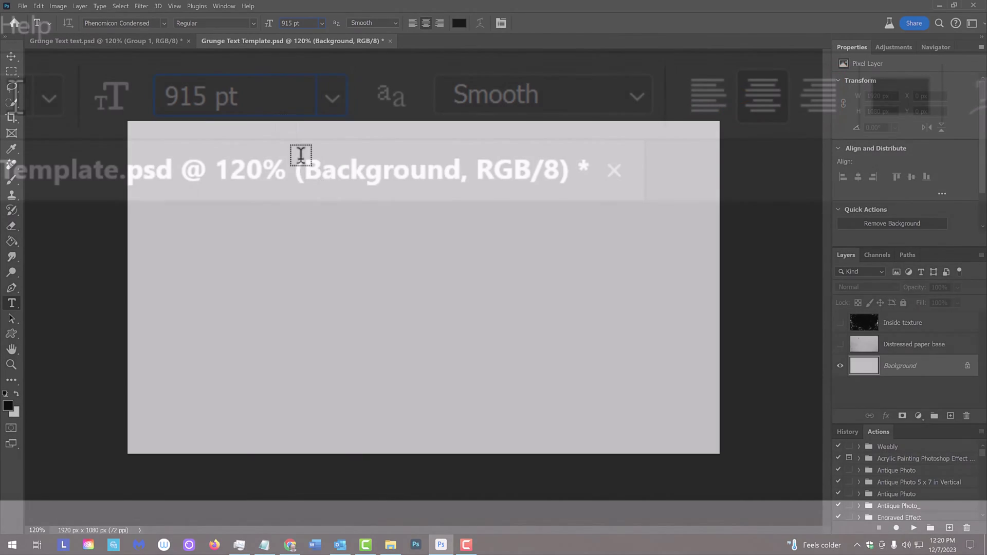
text(GRU)
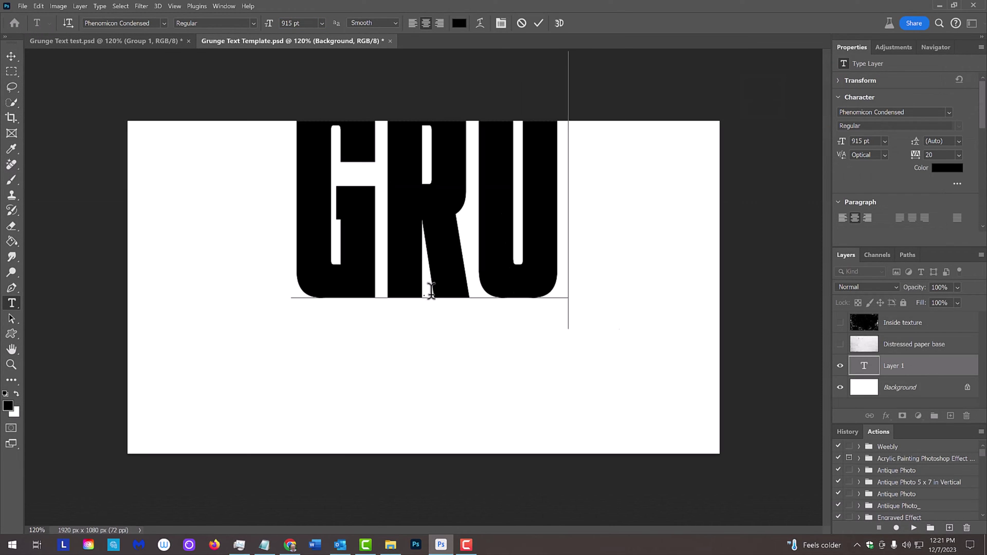
text(NGE)
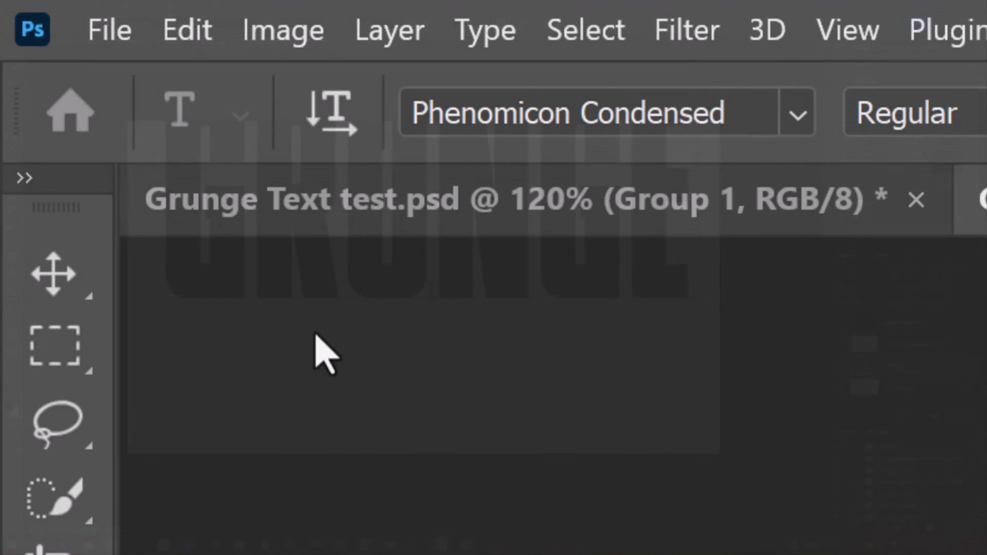
Drag the GRUNGE text about 150 px lower and convert its layer to a smart object.
click(12, 56)
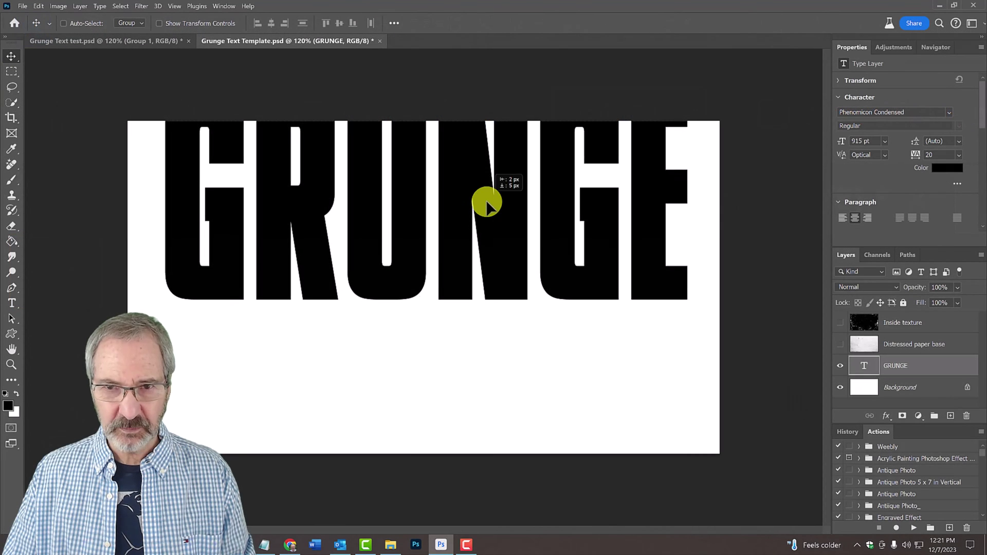
drag(488, 203, 486, 279)
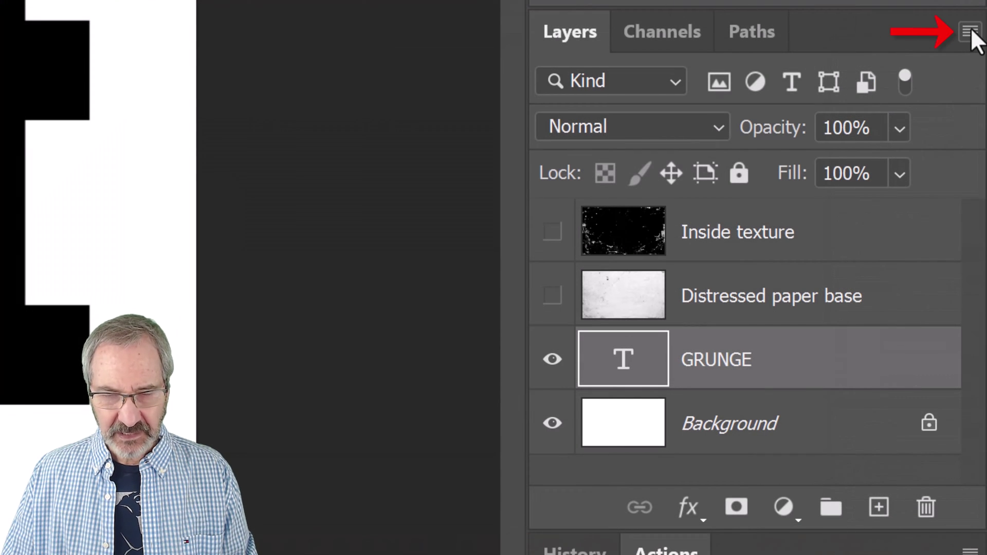
click(969, 31)
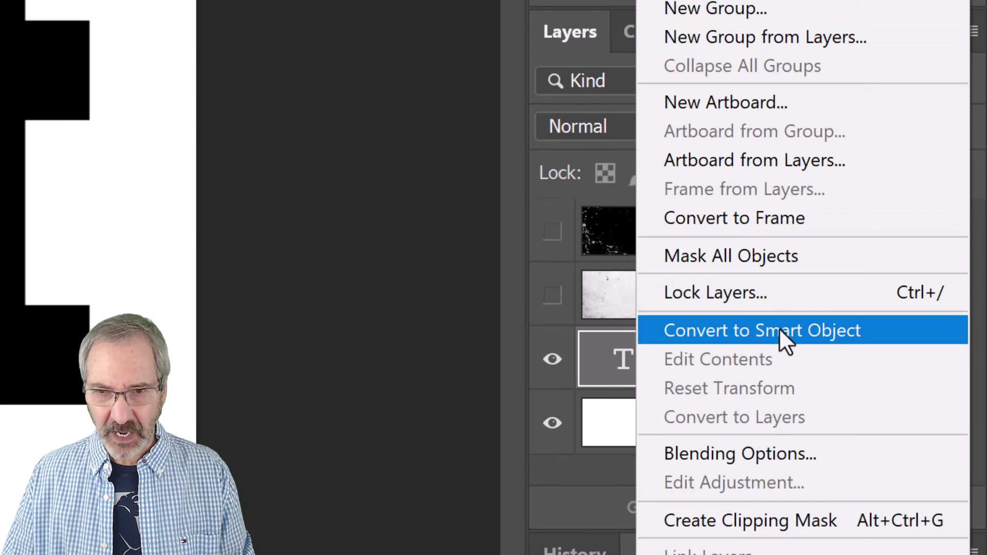
click(778, 328)
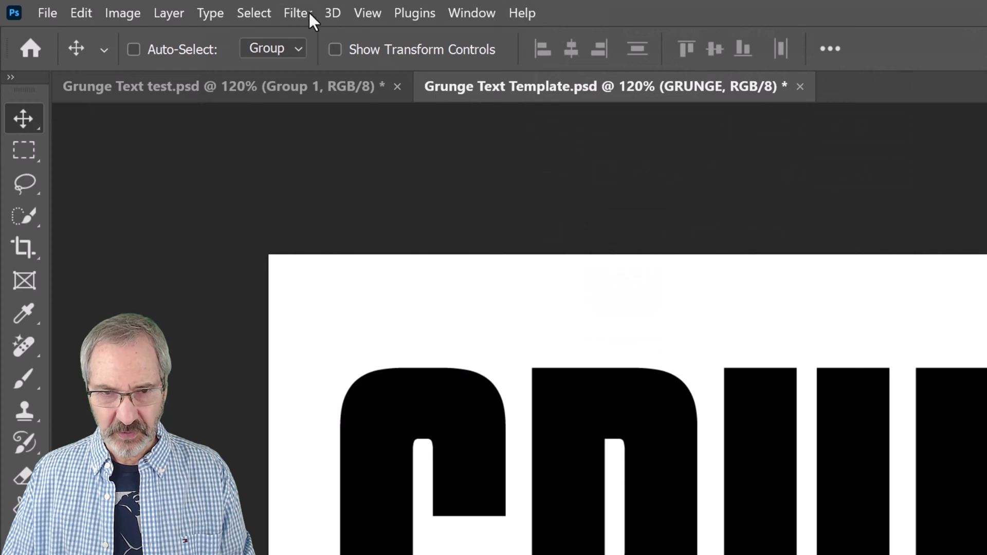
Apply a 25-pixel Gaussian Blur smart filter to the GRUNGE smart object.
click(296, 13)
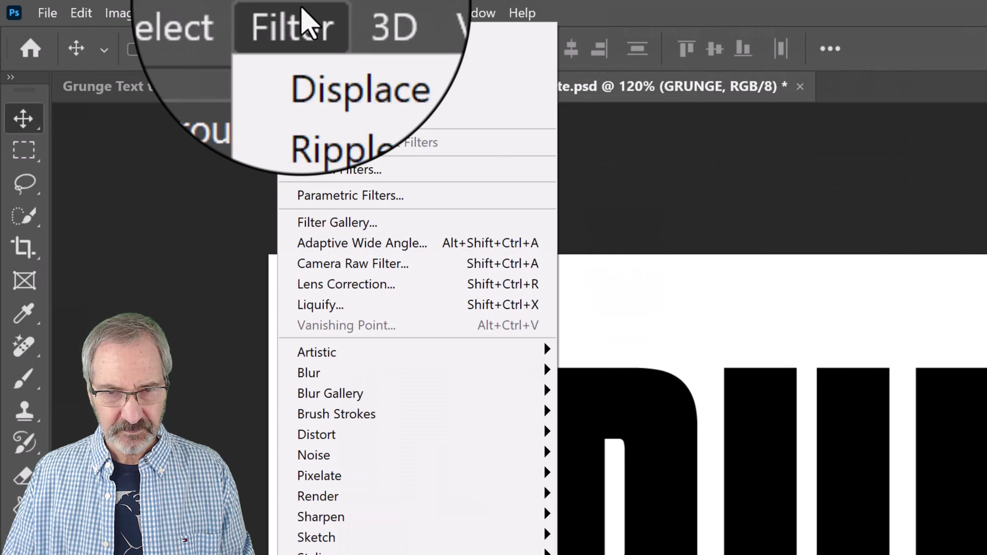
mouse_move(331, 373)
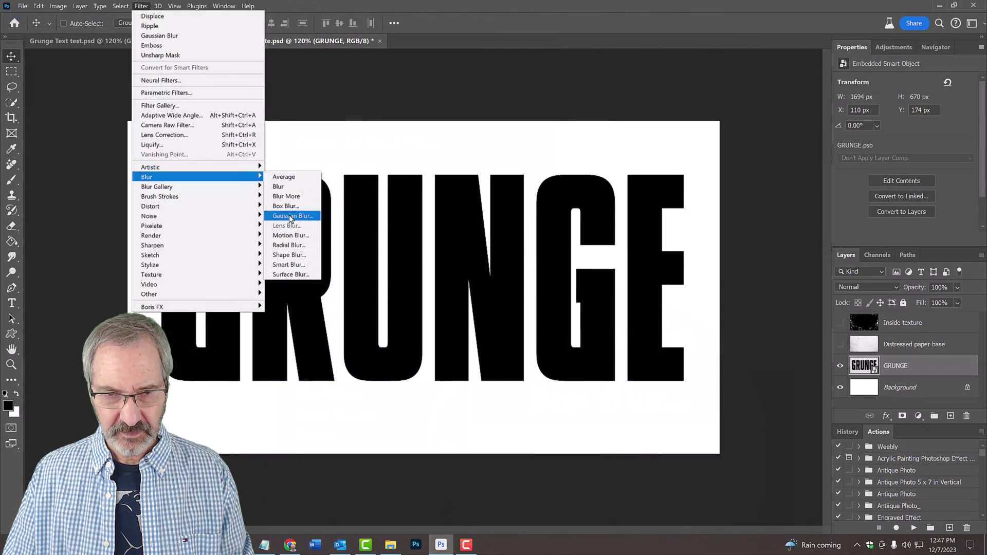
click(288, 215)
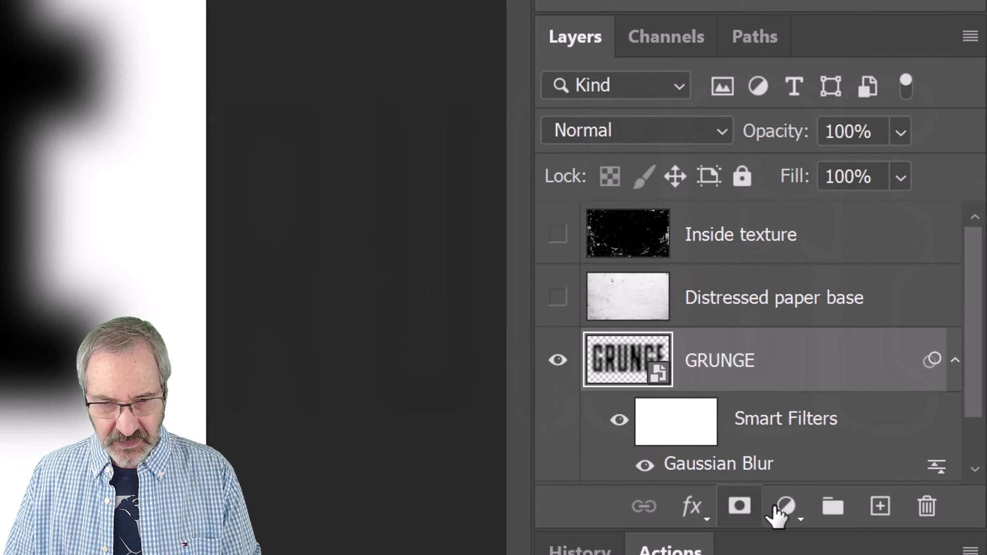
Add a Threshold adjustment layer above GRUNGE and drag its level slider lower.
click(785, 511)
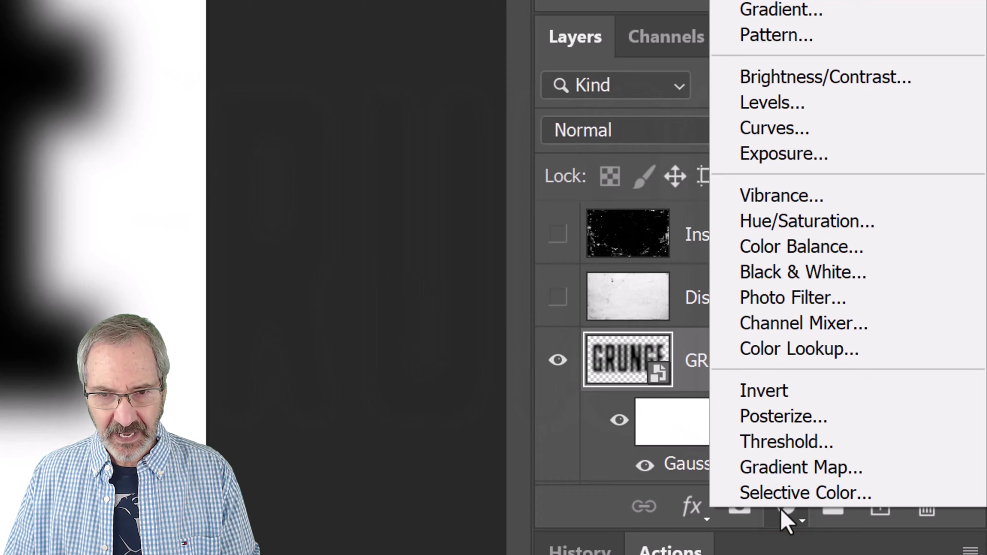
click(781, 440)
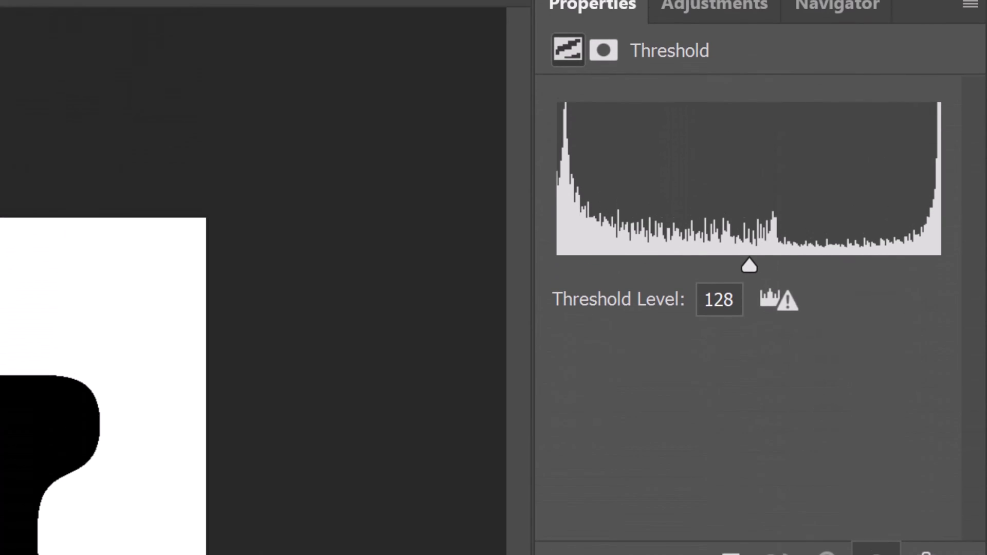
mouse_move(750, 297)
mouse_down()
mouse_move(548, 301)
mouse_move(893, 289)
mouse_move(671, 297)
mouse_up()
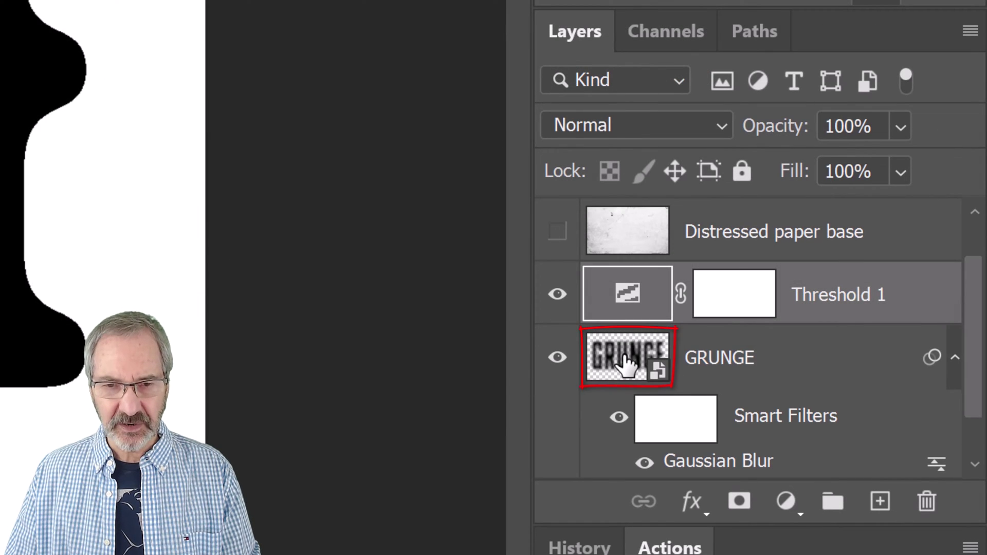
Reselect the GRUNGE layer and apply a Ripple filter at -45% amount, Large size.
click(627, 361)
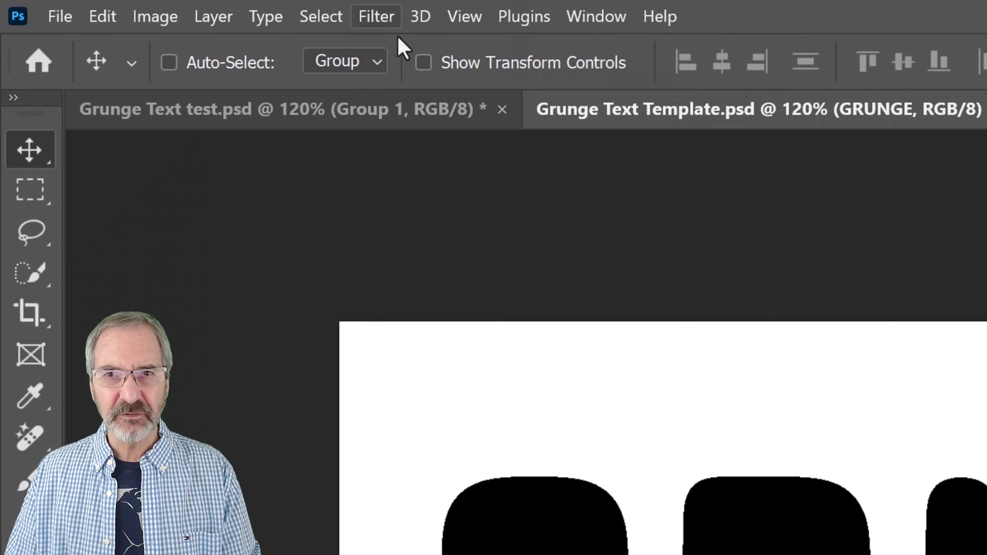
click(371, 22)
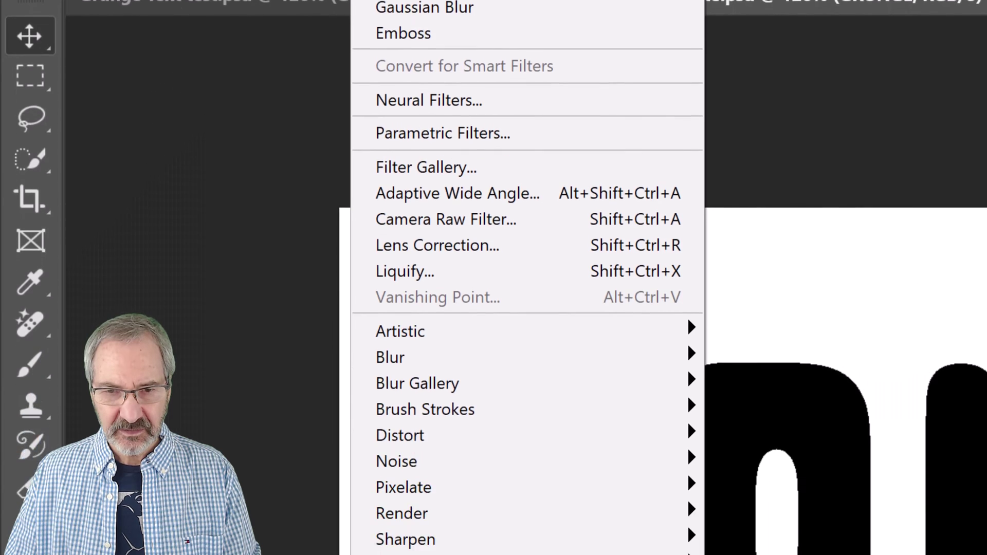
mouse_move(399, 222)
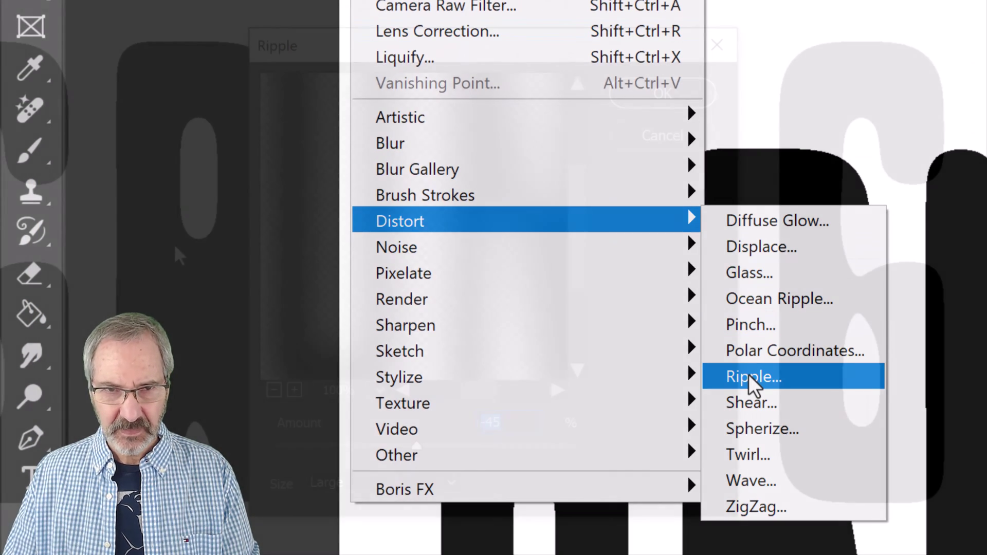
click(751, 376)
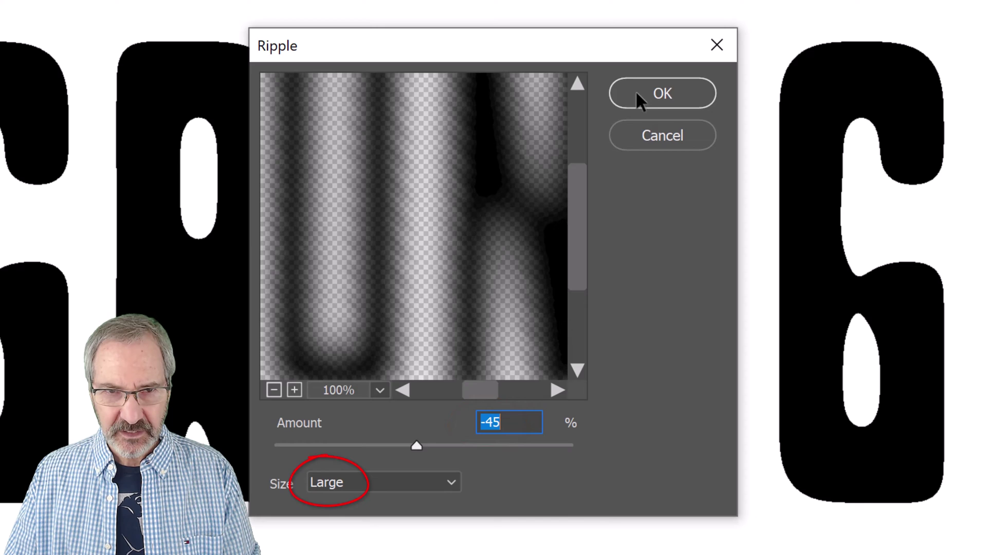
click(651, 91)
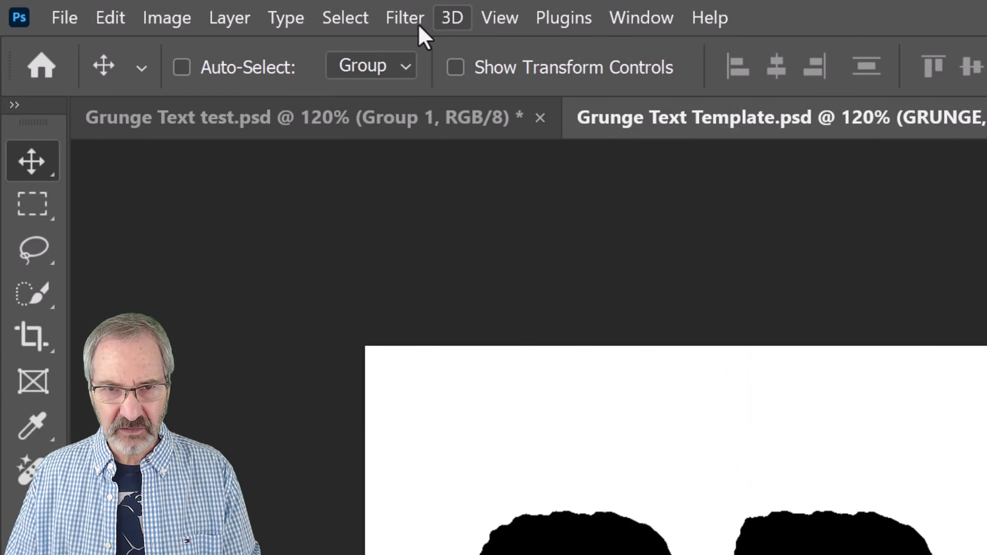
Apply Displace at scale 20 both ways, using Displacement texture.psd as the map.
click(406, 23)
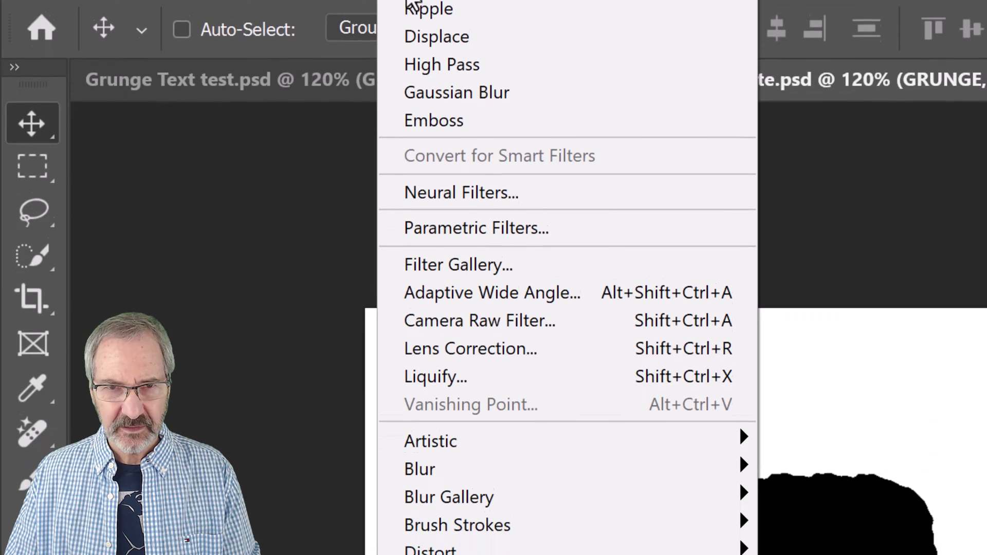
mouse_move(430, 349)
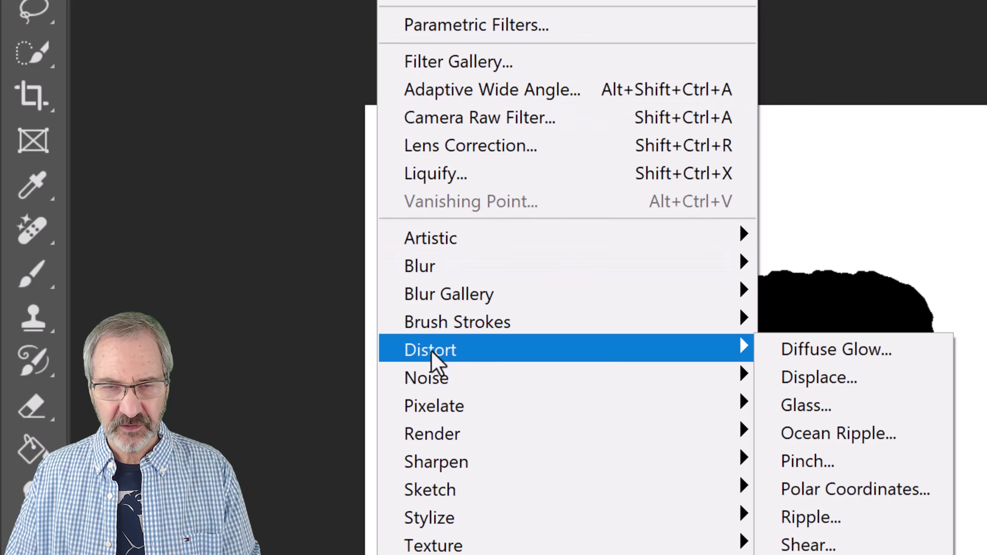
click(823, 379)
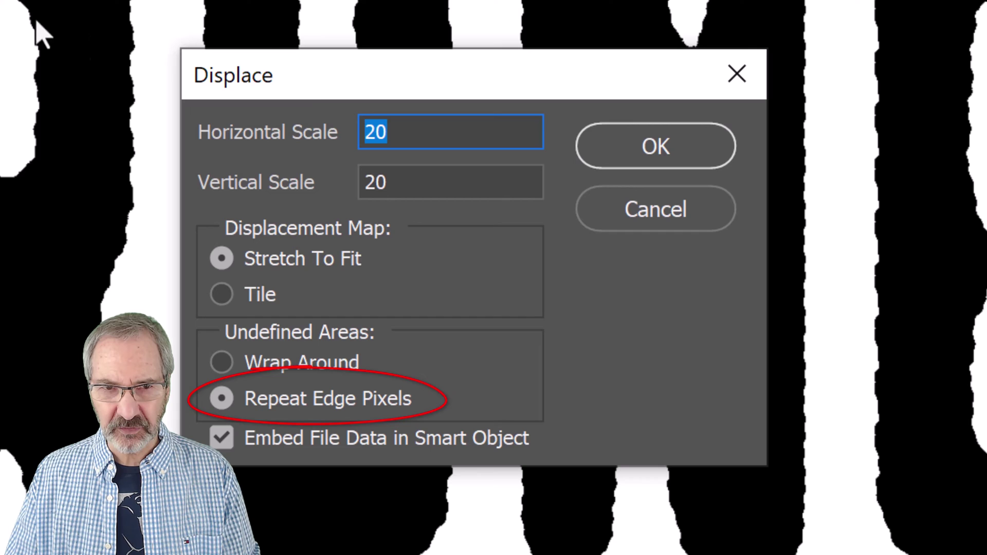
click(655, 145)
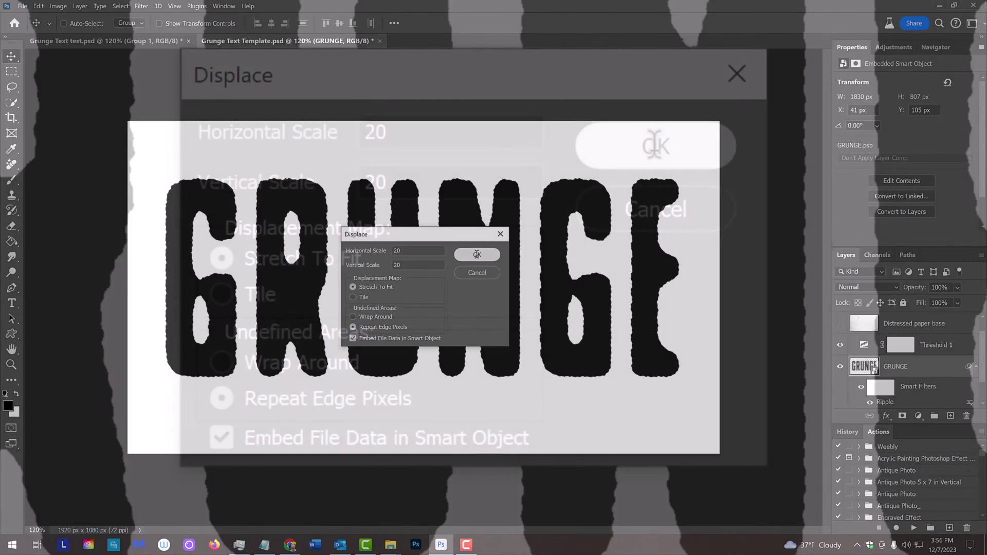
click(476, 254)
click(160, 222)
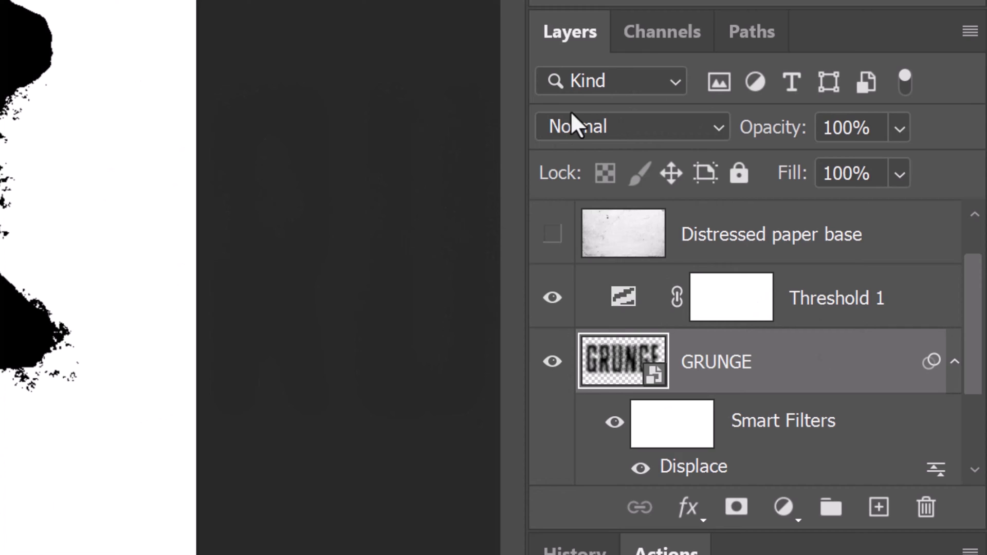
Load the RGB channel's brightness as a selection from the Channels panel.
click(661, 37)
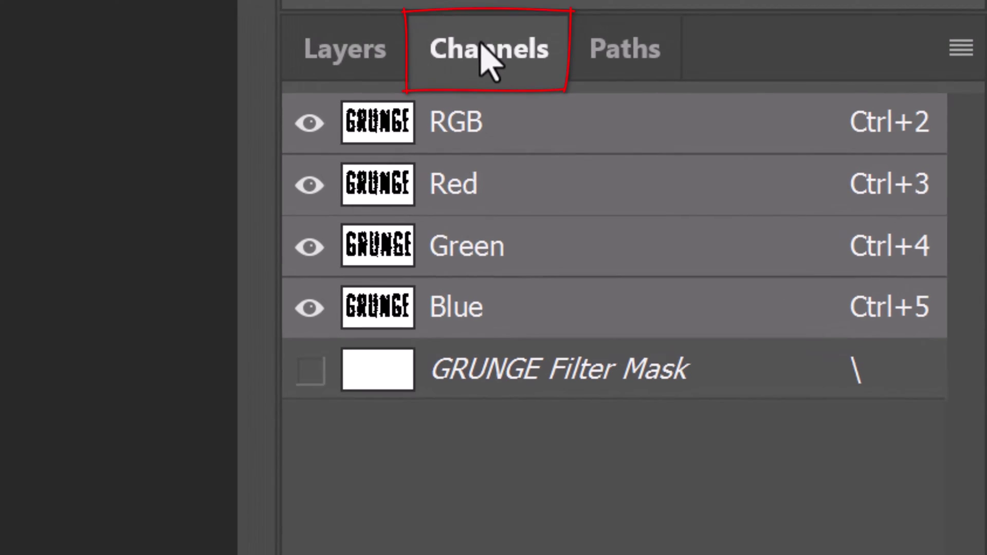
key(ctrl)
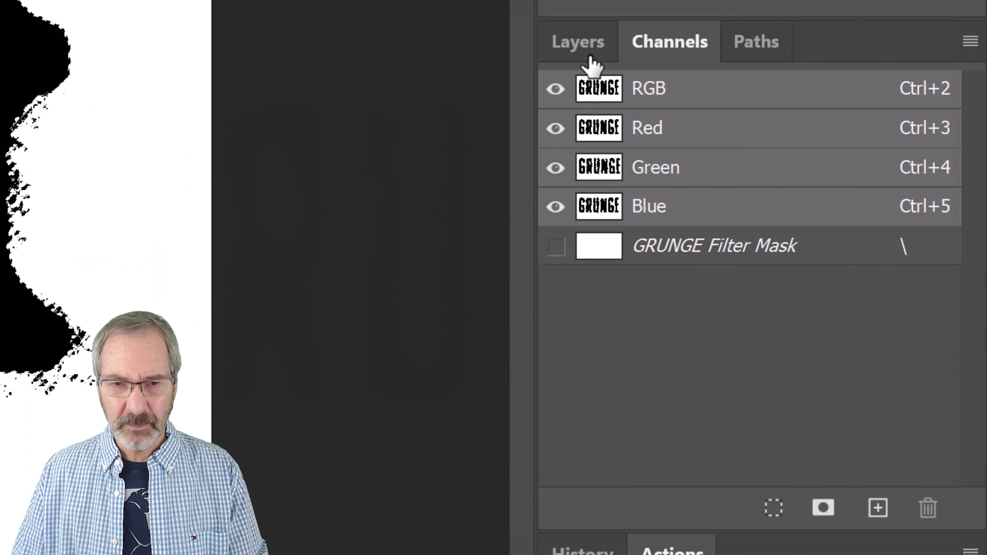
click(583, 40)
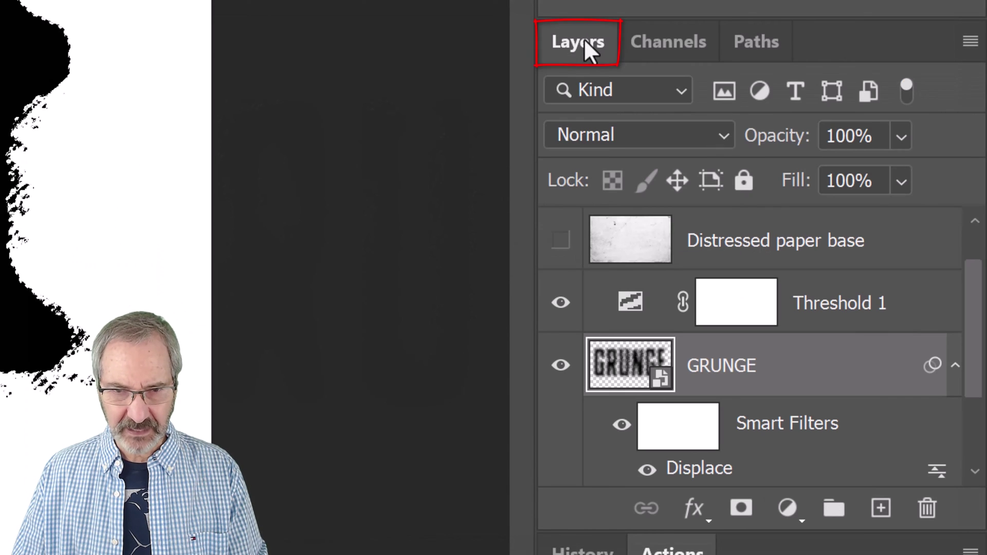
Add Layer 1 above Distressed paper base, fill the selection black, and deselect.
click(886, 246)
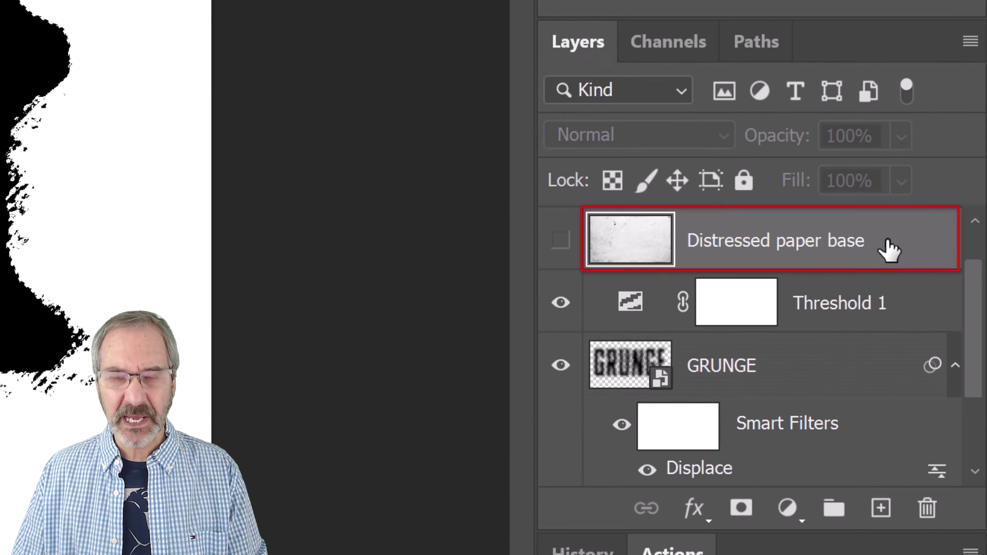
click(881, 509)
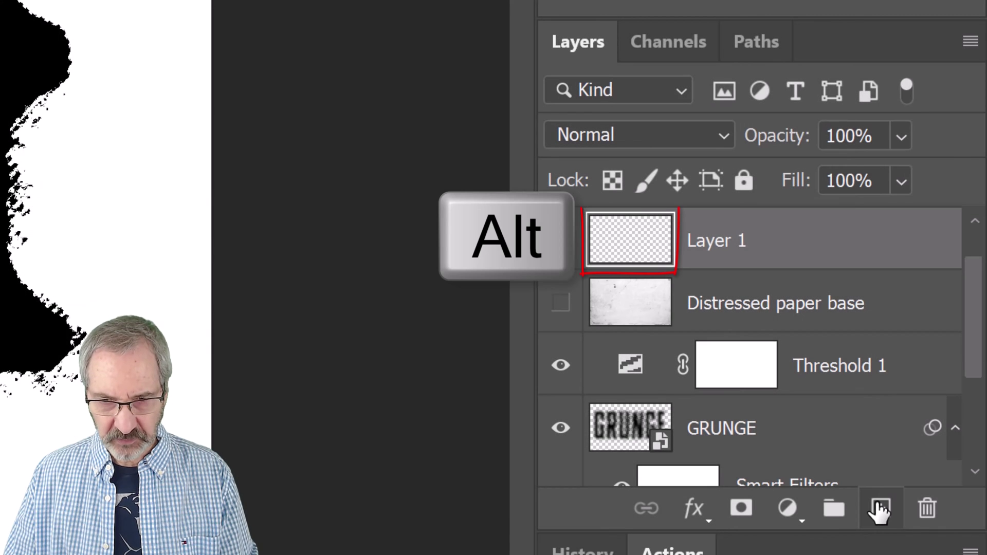
key(ctrl+shift+alt+e)
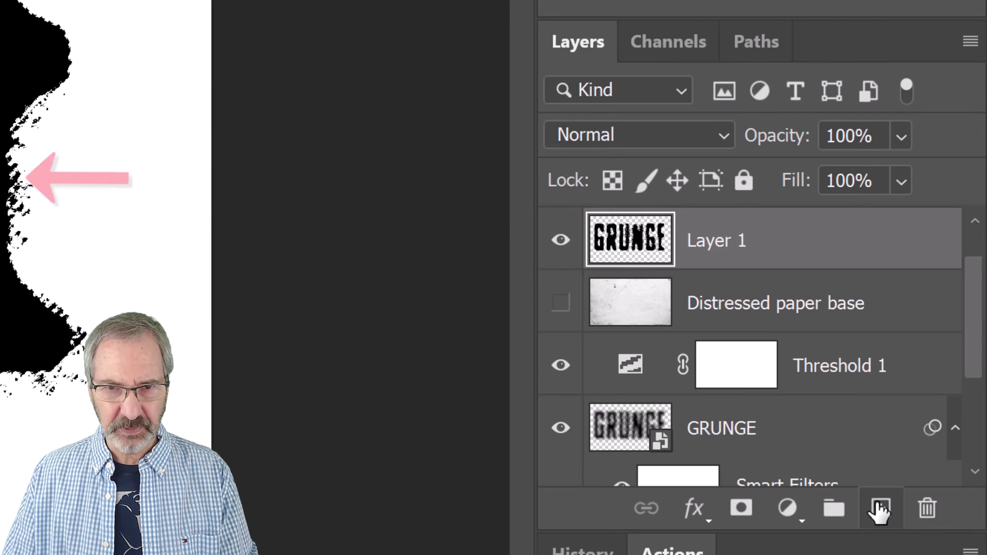
key(ctrl+d)
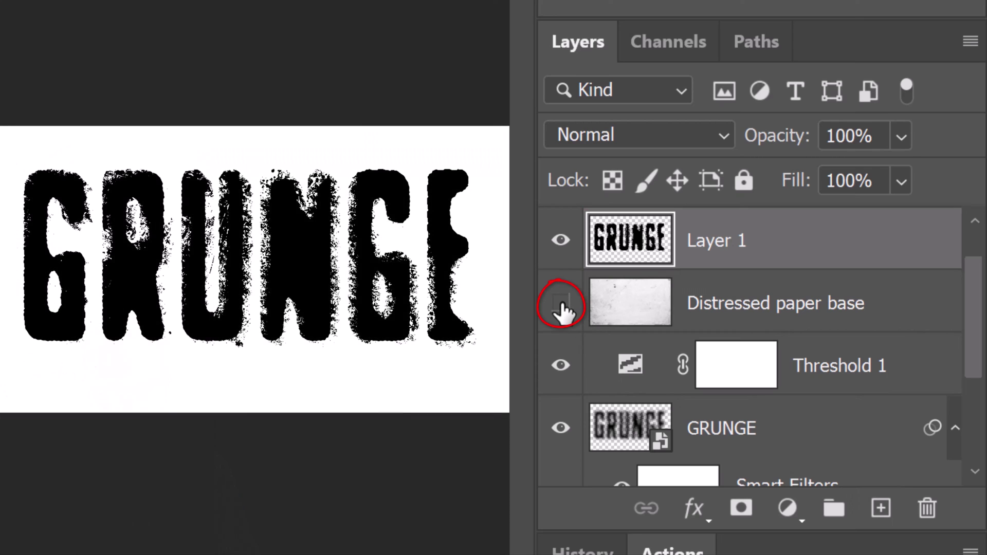
Show the Distressed paper base layer and nudge Layer 1's lettering slightly right and down.
click(561, 303)
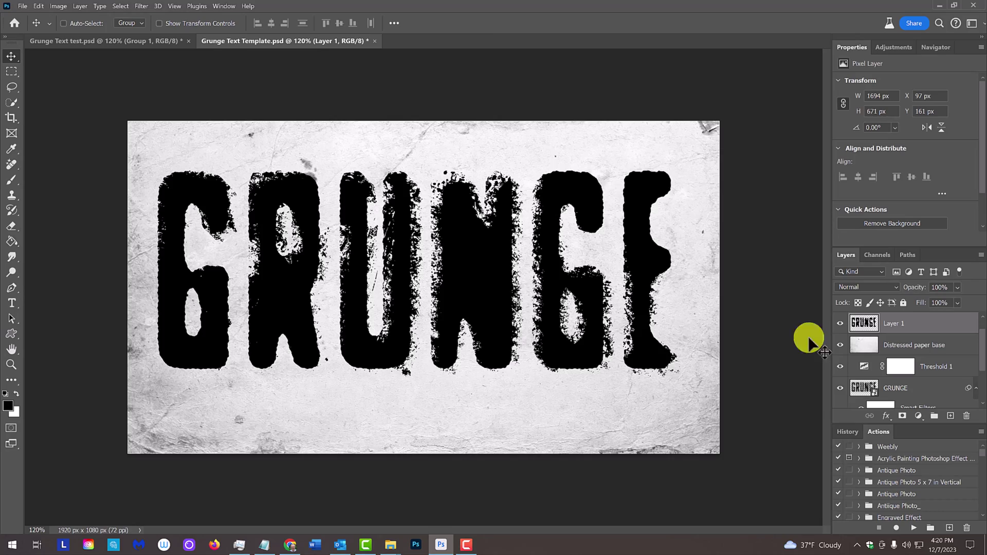
drag(459, 269, 470, 280)
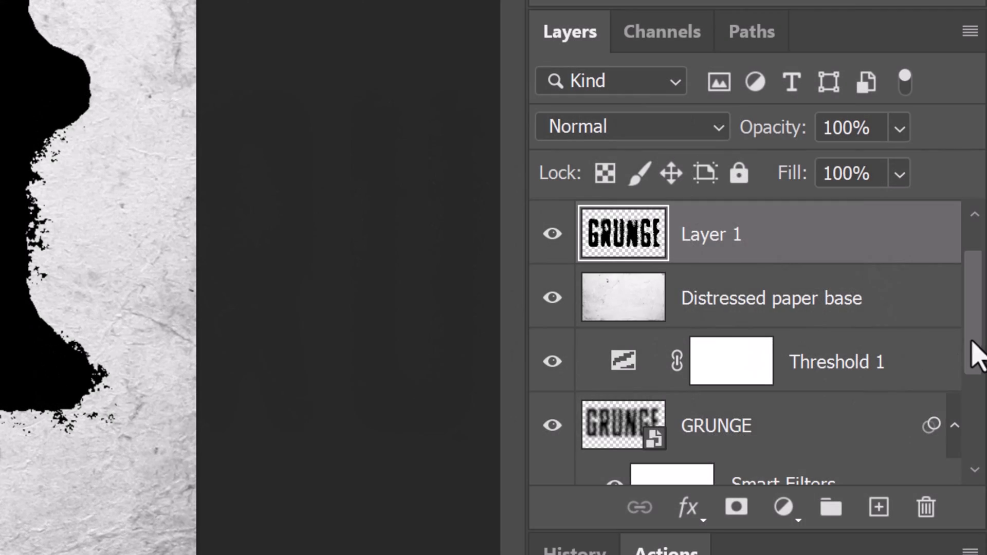
drag(968, 352, 962, 297)
Show and select the Inside texture layer, then Alt-click to clip it to Layer 1.
click(552, 232)
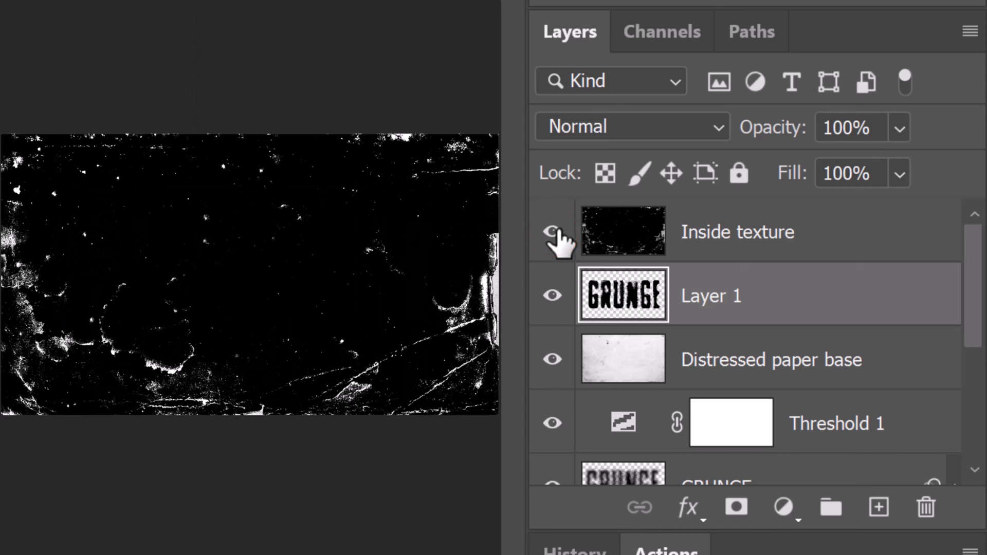
click(635, 237)
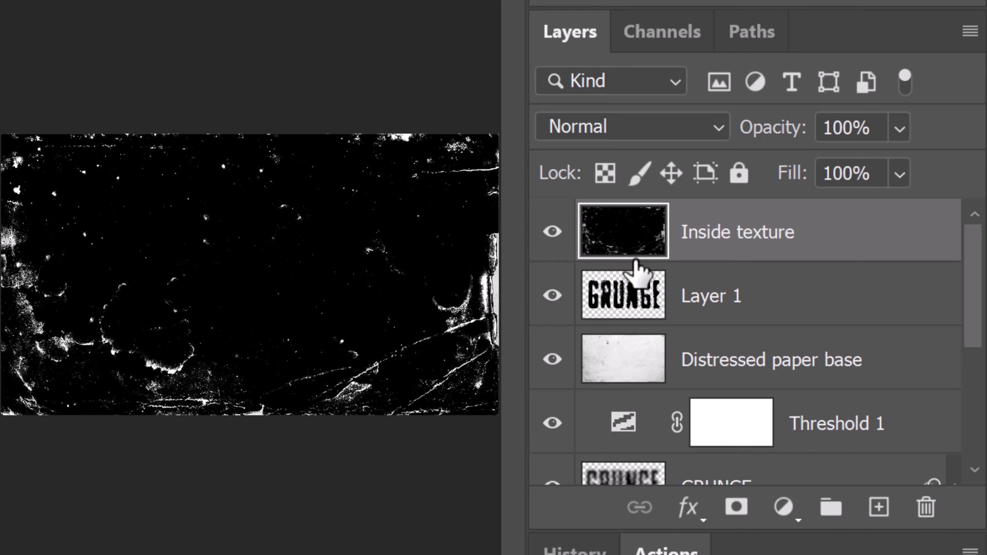
key(alt)
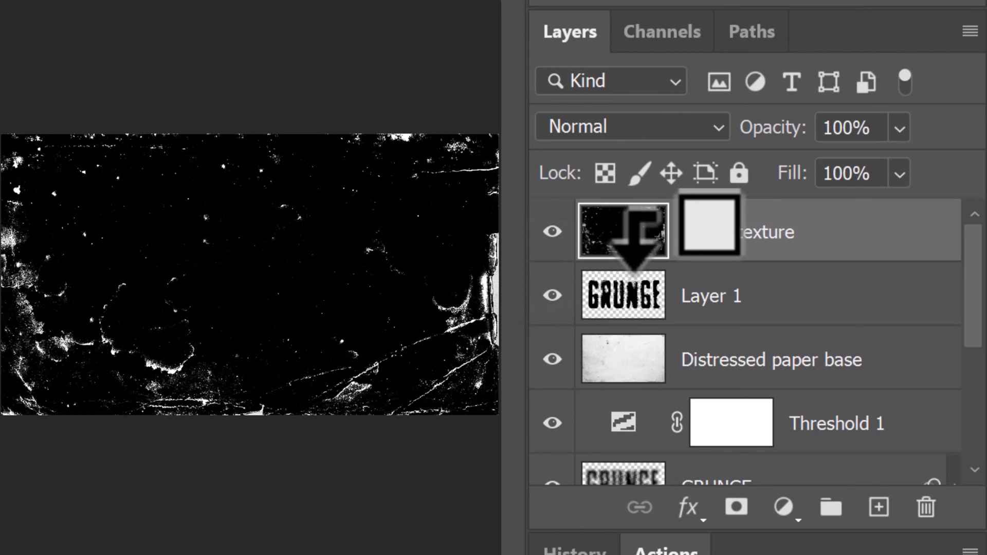
alt+click(635, 262)
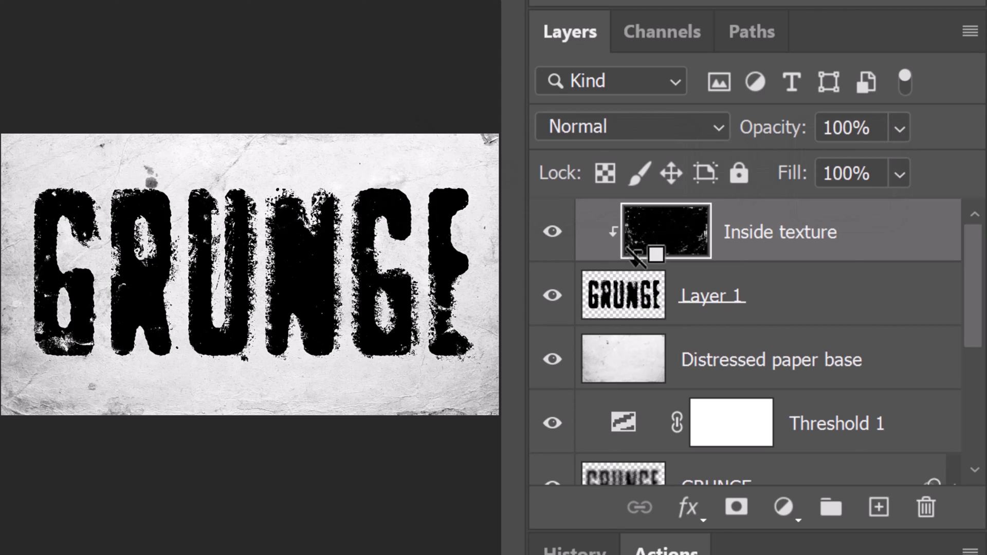
Toggle the Inside texture layer's visibility off, on, then off to compare the GRUNGE letters.
click(552, 232)
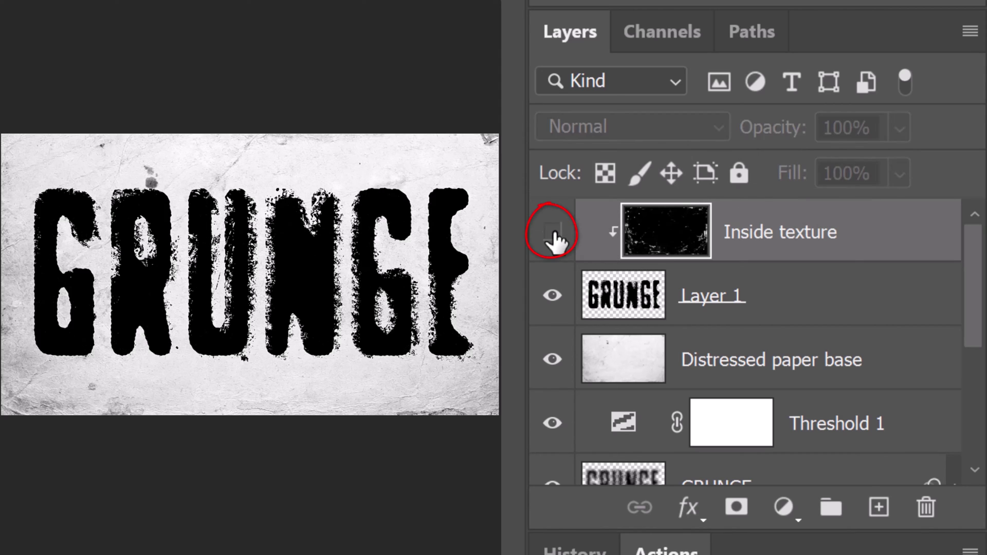
click(552, 232)
click(553, 232)
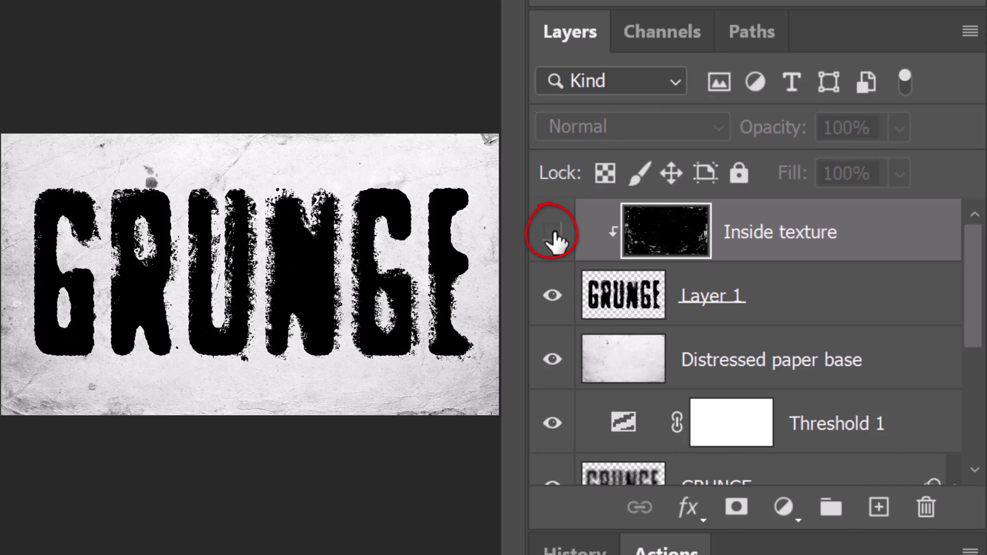